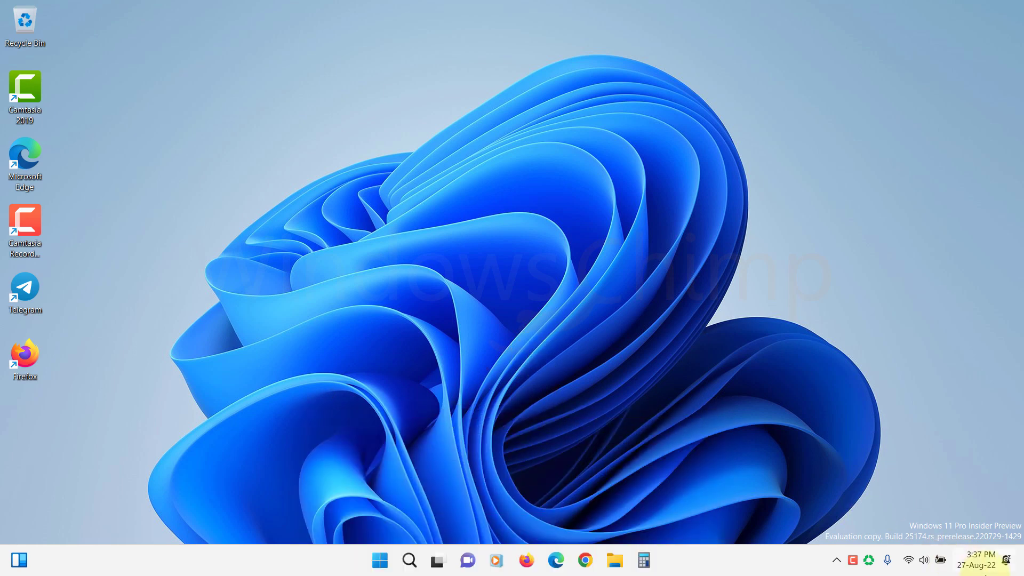
# Step: Turn off Do not disturb in the Notification Center so the Hubstaff notification shows
pyautogui.click(1006, 560)
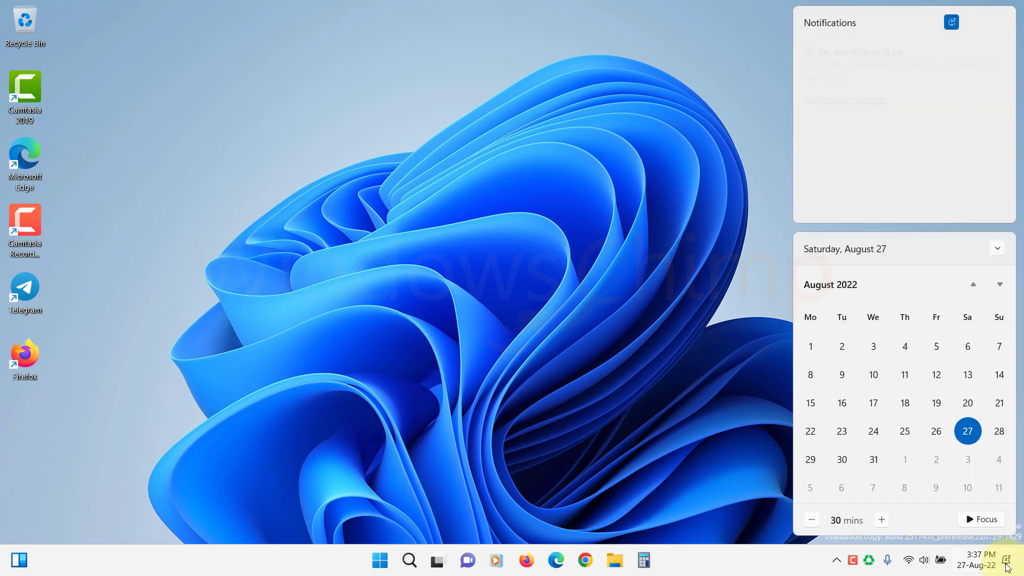
pyautogui.click(950, 22)
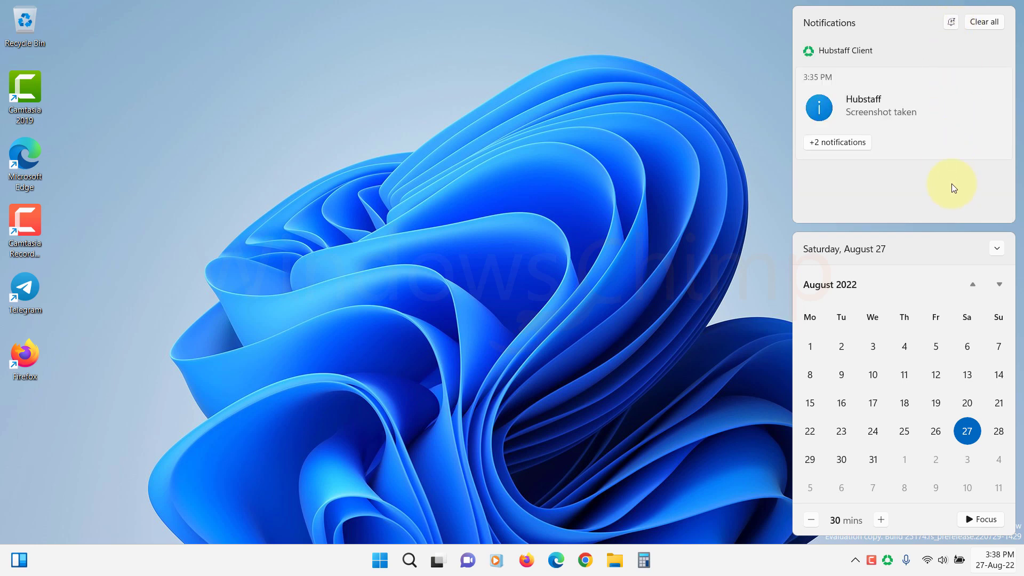
# Step: Enable 'Allow notifications to play sounds' under Settings > System > Notifications
pyautogui.click(608, 451)
pyautogui.click(380, 559)
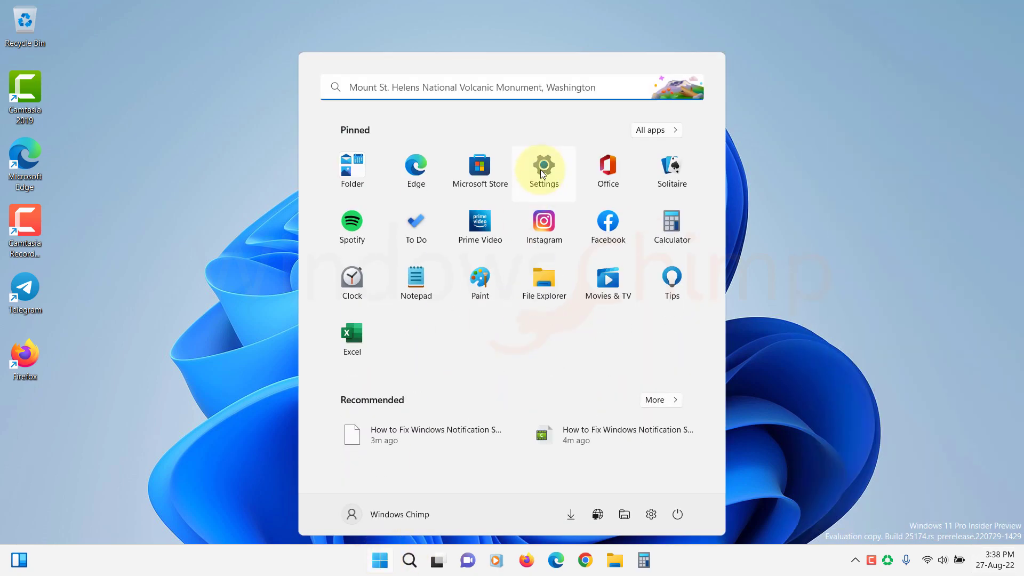
pyautogui.click(541, 168)
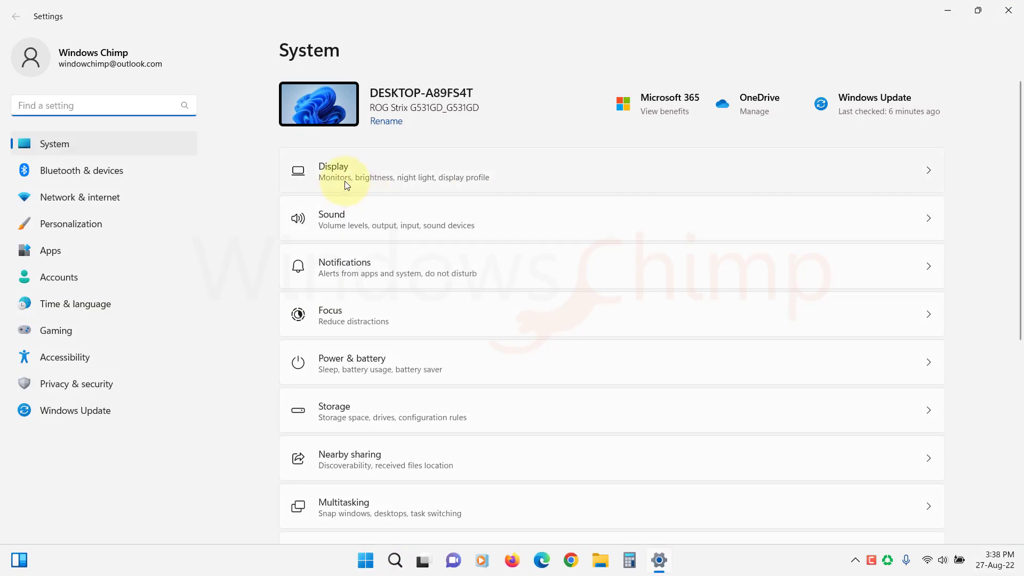
pyautogui.click(397, 276)
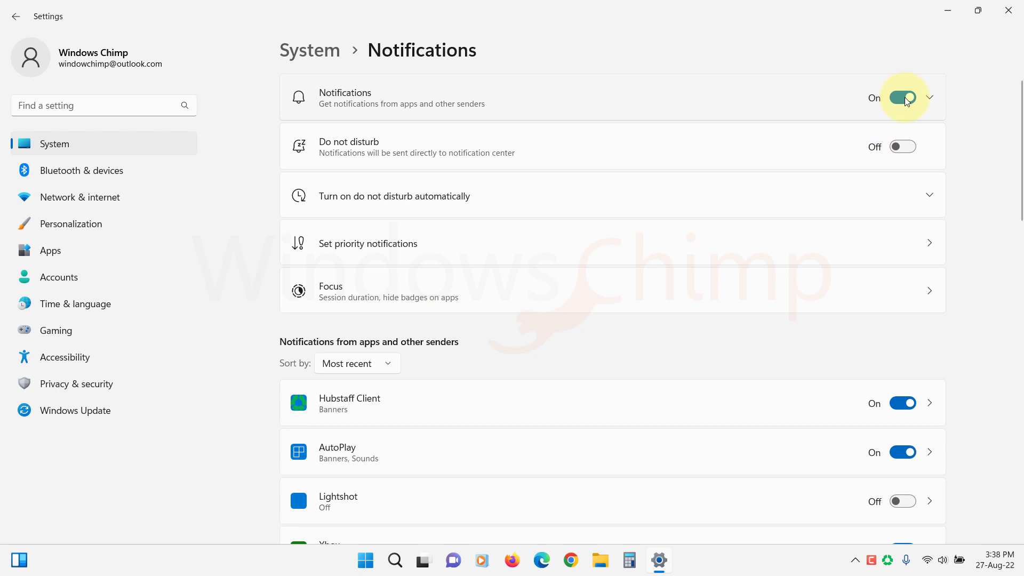
pyautogui.click(928, 98)
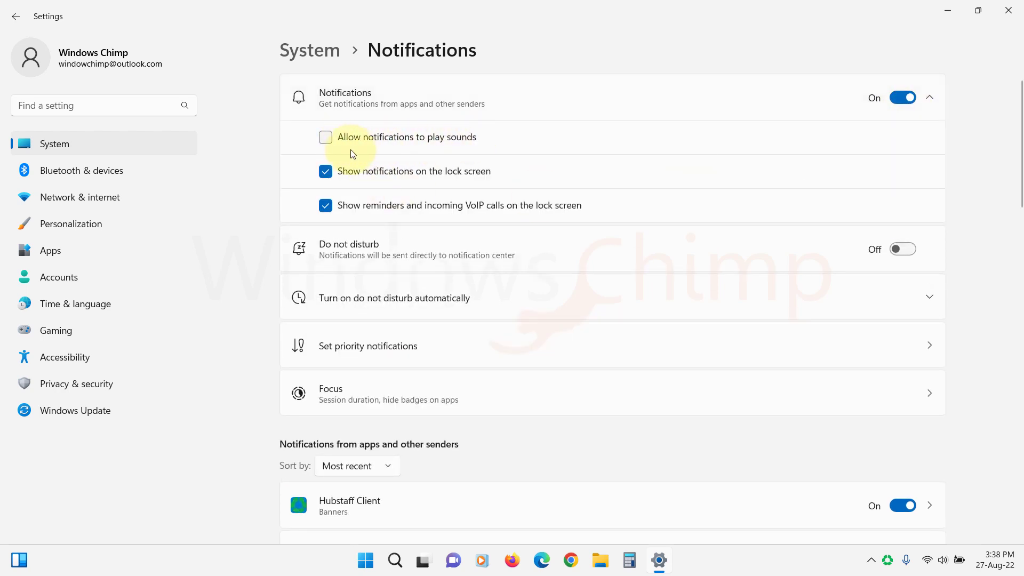
pyautogui.click(325, 137)
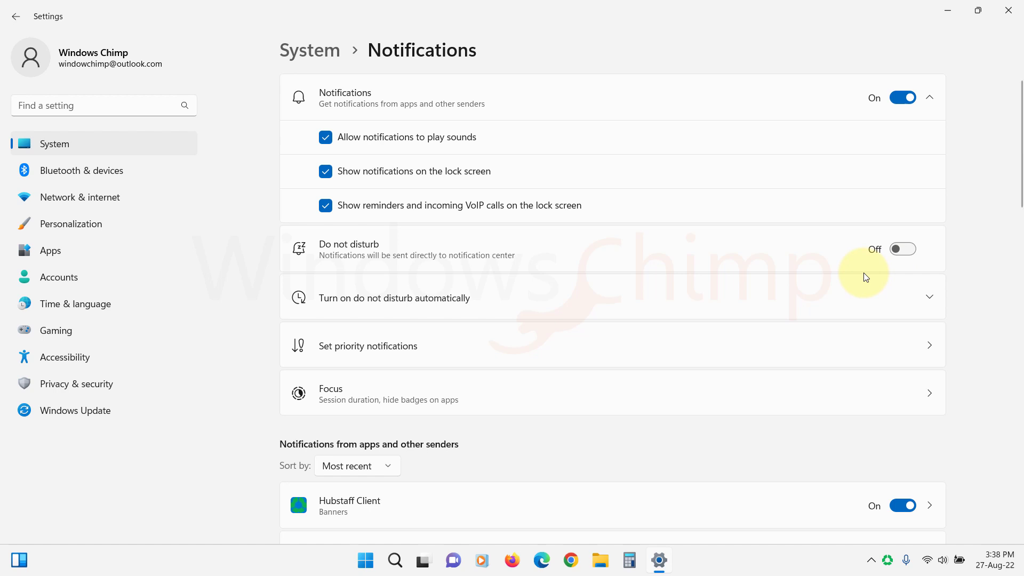
# Step: Review the Hubstaff Client notification options in the Notifications app list
pyautogui.scroll(-4, 594, 345)
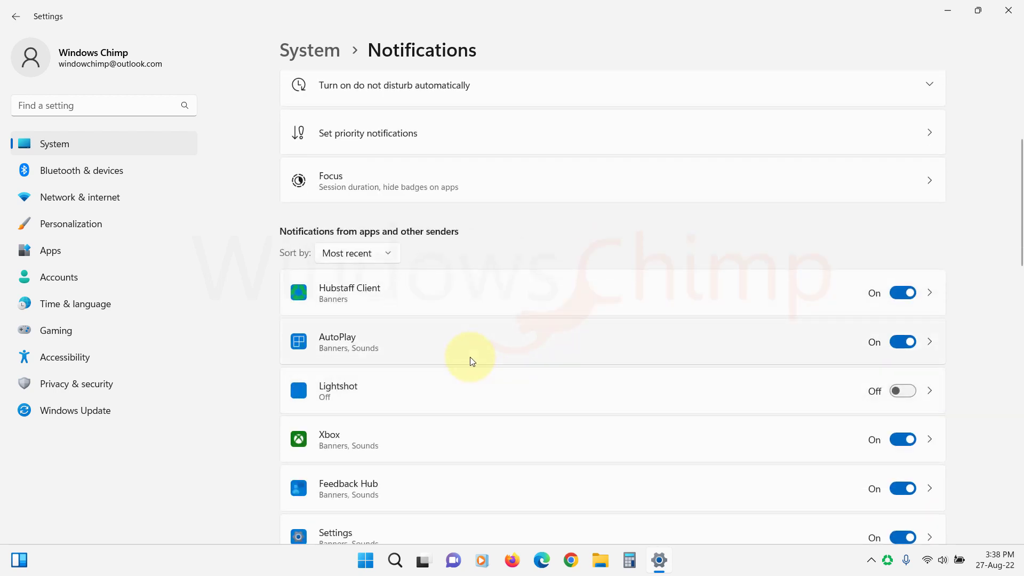
pyautogui.click(422, 308)
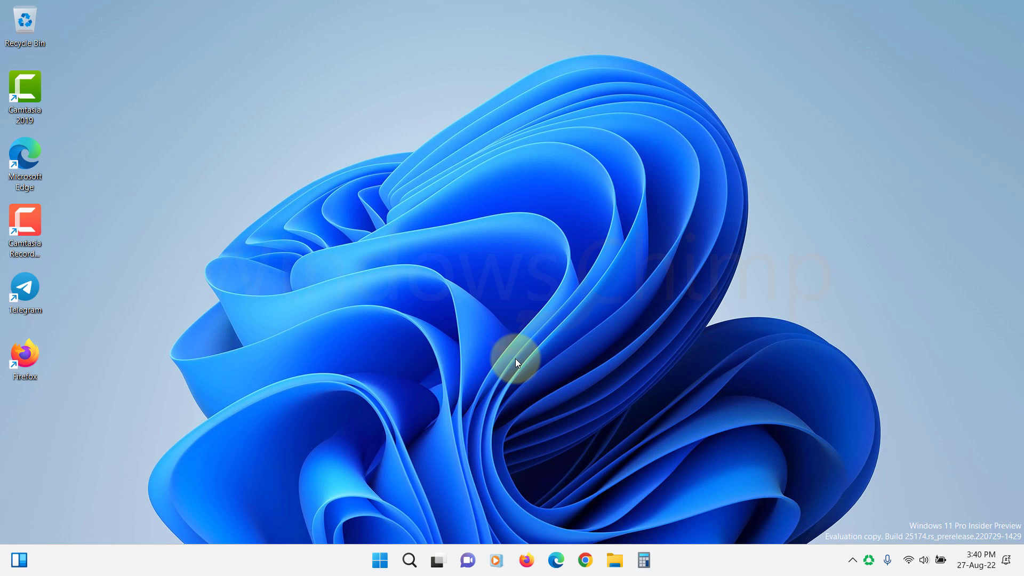
# Step: Open Device Manager, expand Sound, video and game controllers, and right-click Realtek(R) Audio
pyautogui.click(381, 568)
pyautogui.write('device manager')
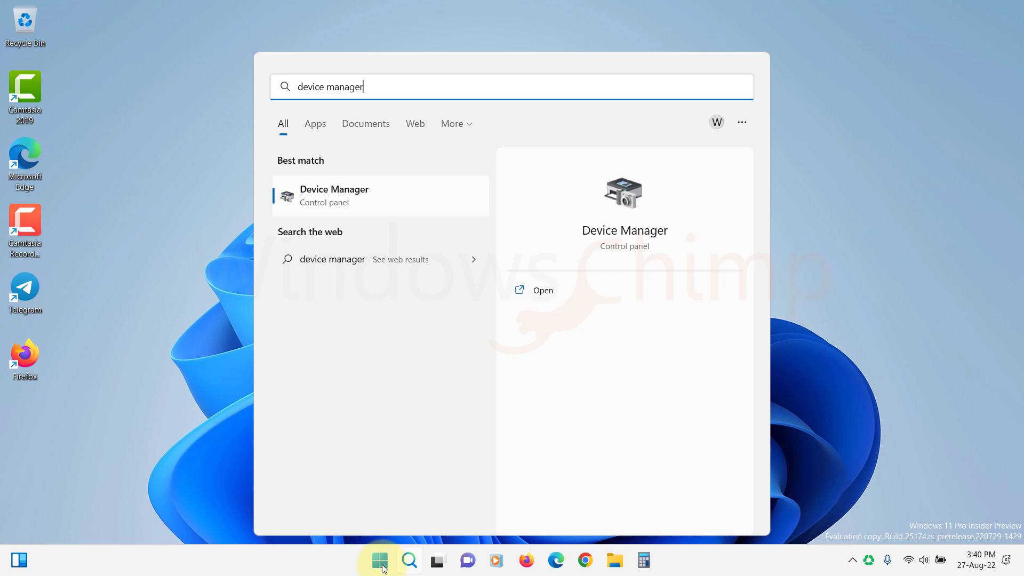
pyautogui.click(362, 198)
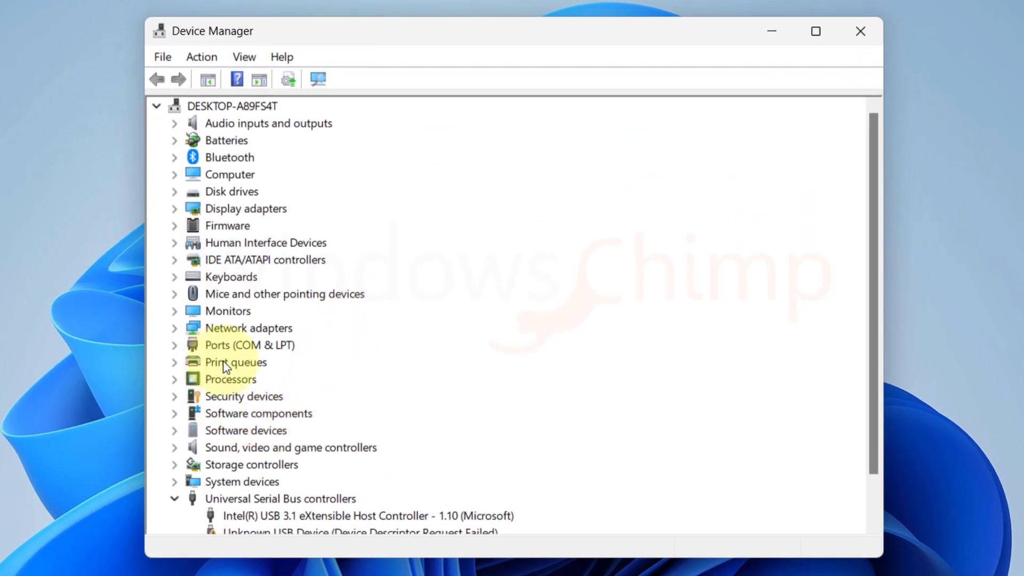
pyautogui.click(226, 449)
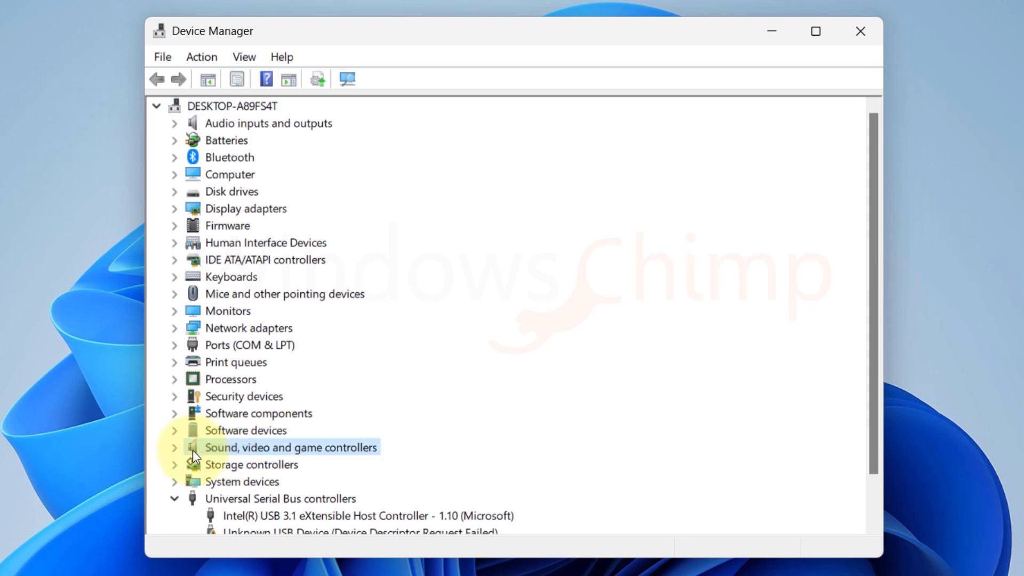
pyautogui.click(174, 450)
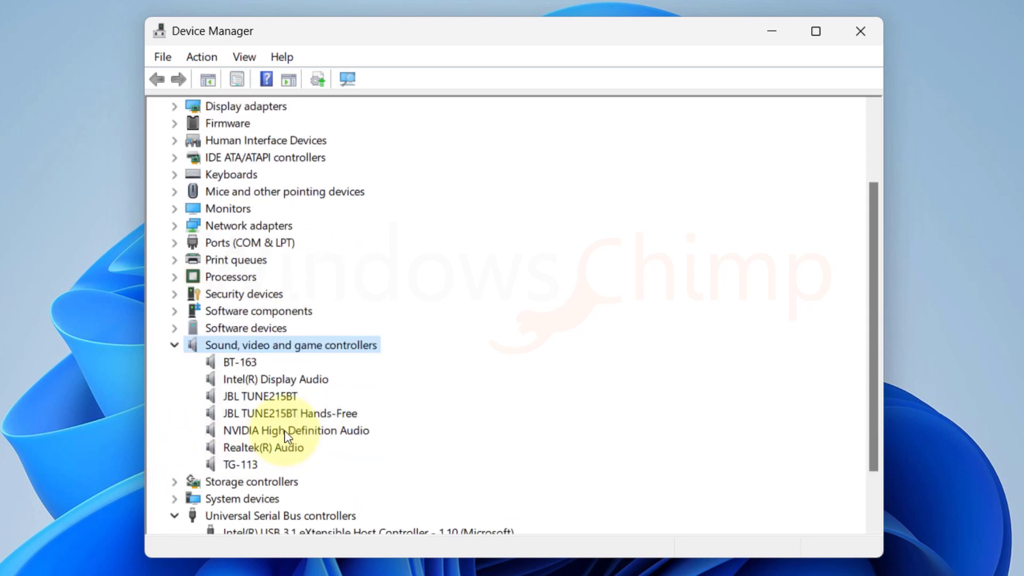
pyautogui.click(270, 447)
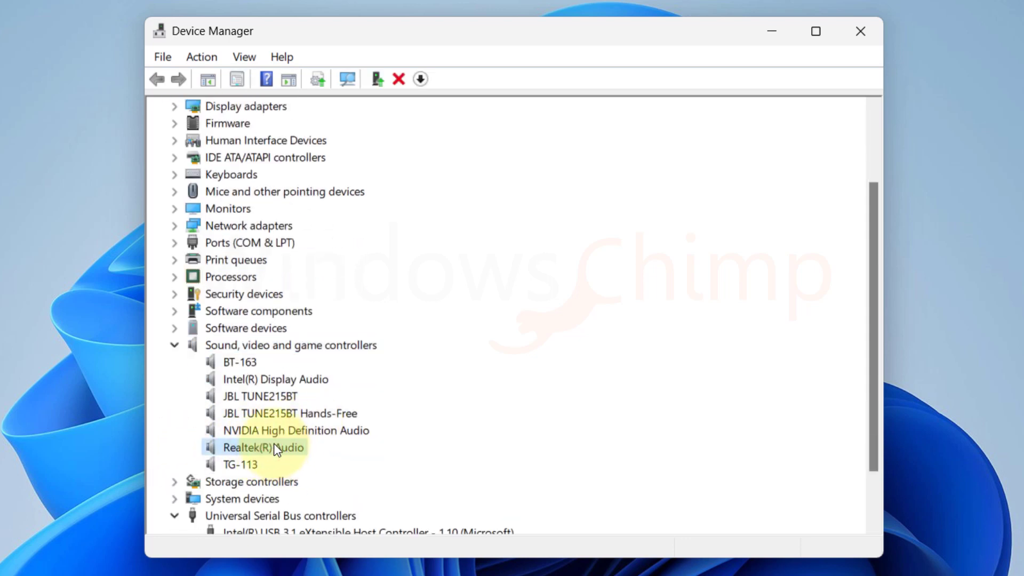
pyautogui.rightClick(274, 443)
# Step: Update the Realtek(R) Audio driver by searching automatically for drivers
pyautogui.click(333, 459)
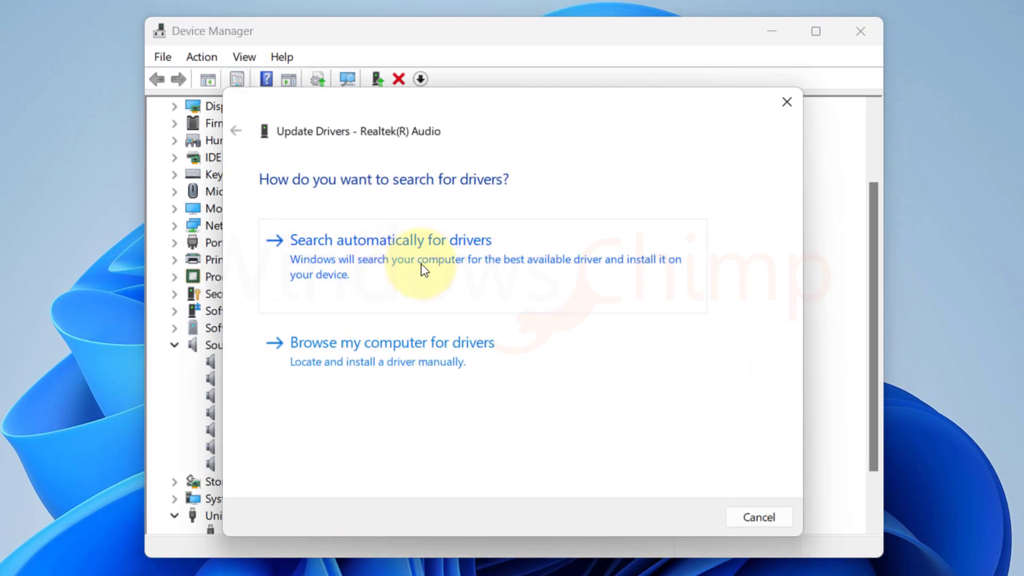
pyautogui.click(422, 270)
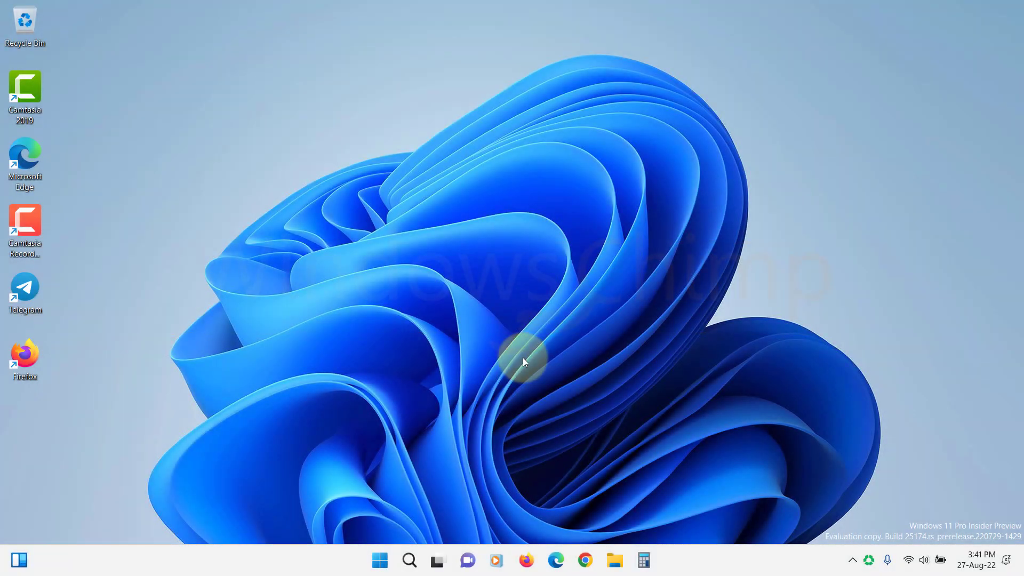
# Step: Run the Playing Audio troubleshooter from Troubleshoot settings > Other troubleshooters
pyautogui.click(380, 573)
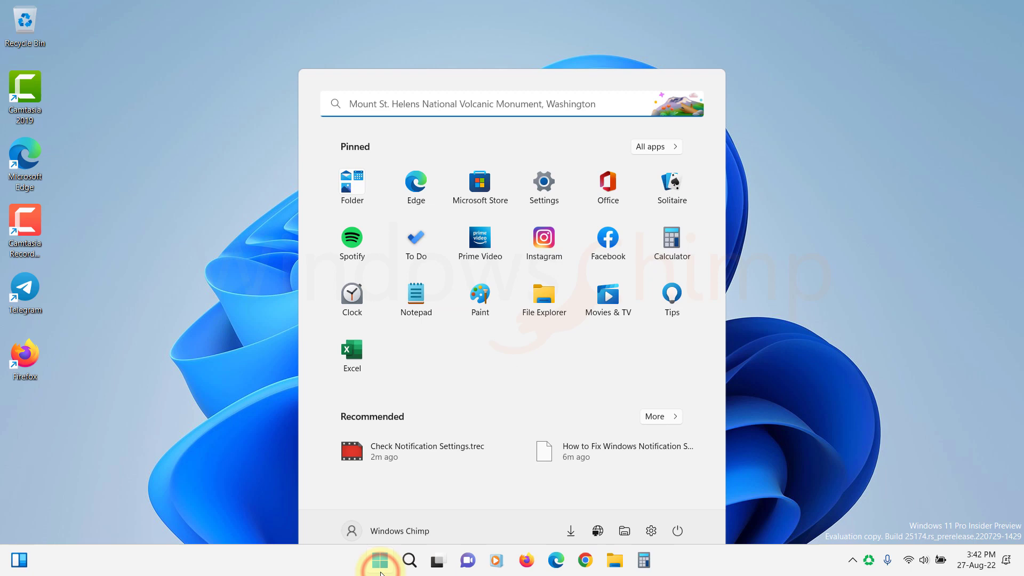
pyautogui.write('troubleshoot')
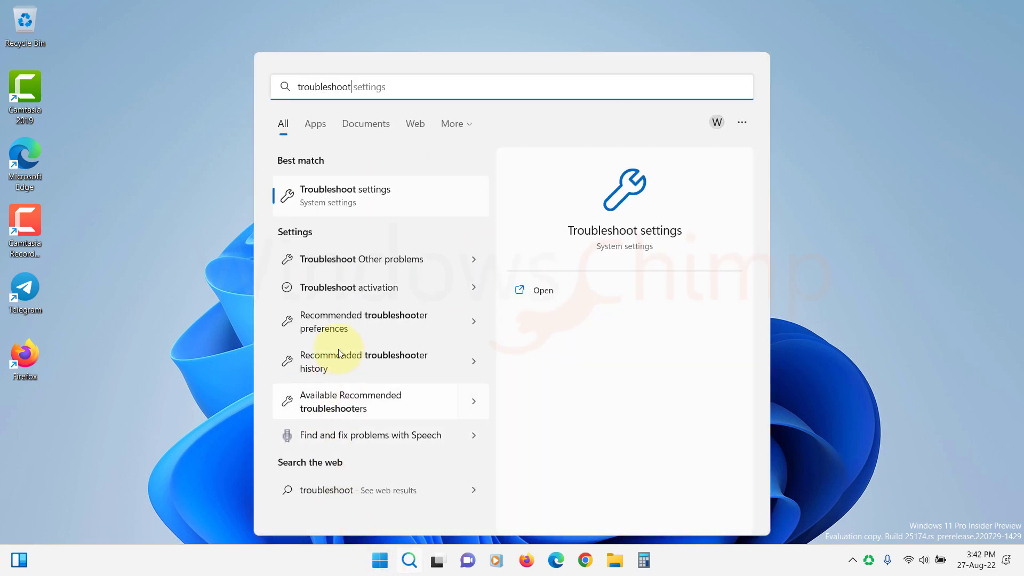
pyautogui.click(352, 197)
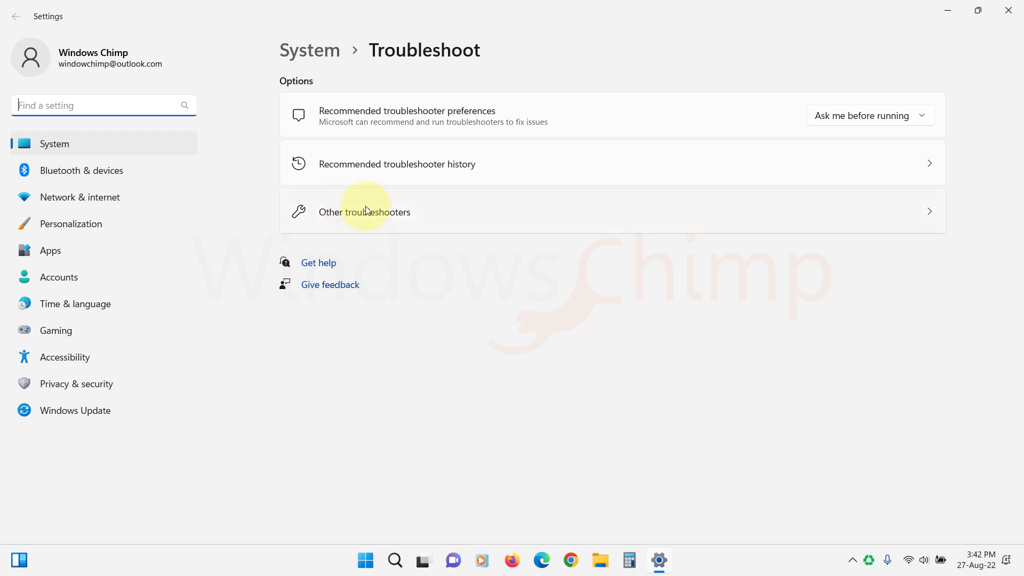
pyautogui.click(381, 213)
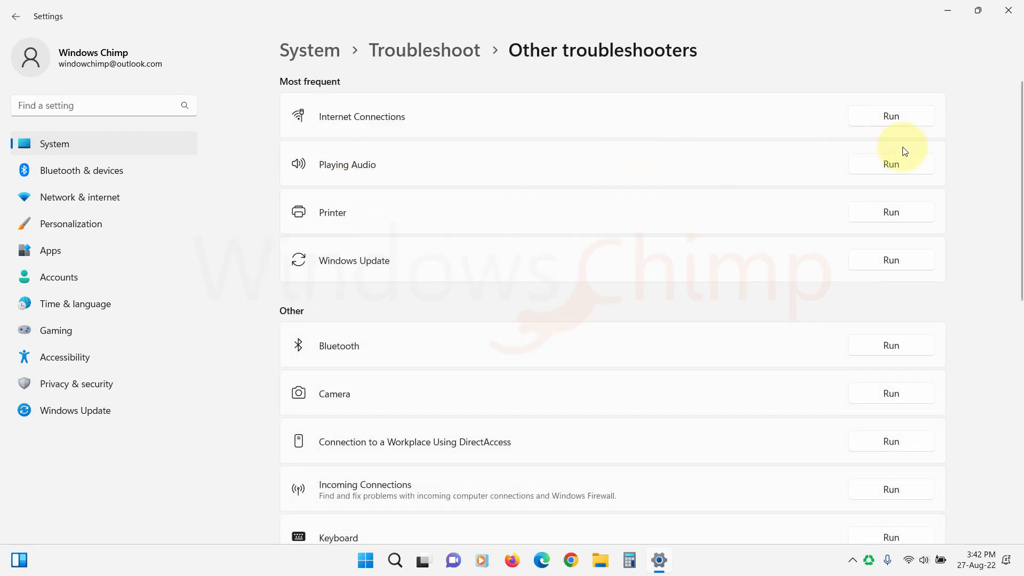
pyautogui.click(891, 166)
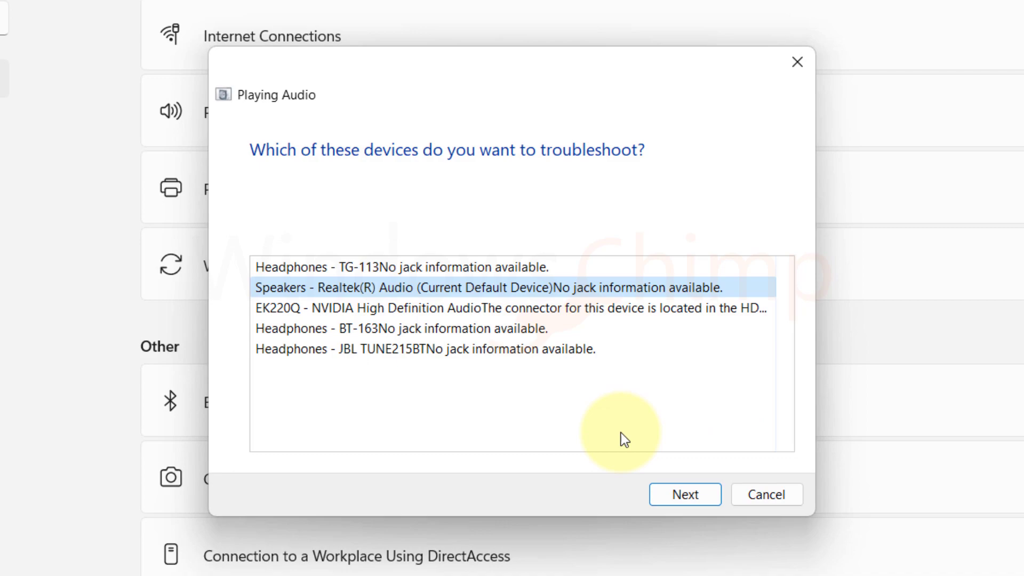
# Step: Troubleshoot the default Speakers - Realtek(R) Audio device
pyautogui.click(680, 490)
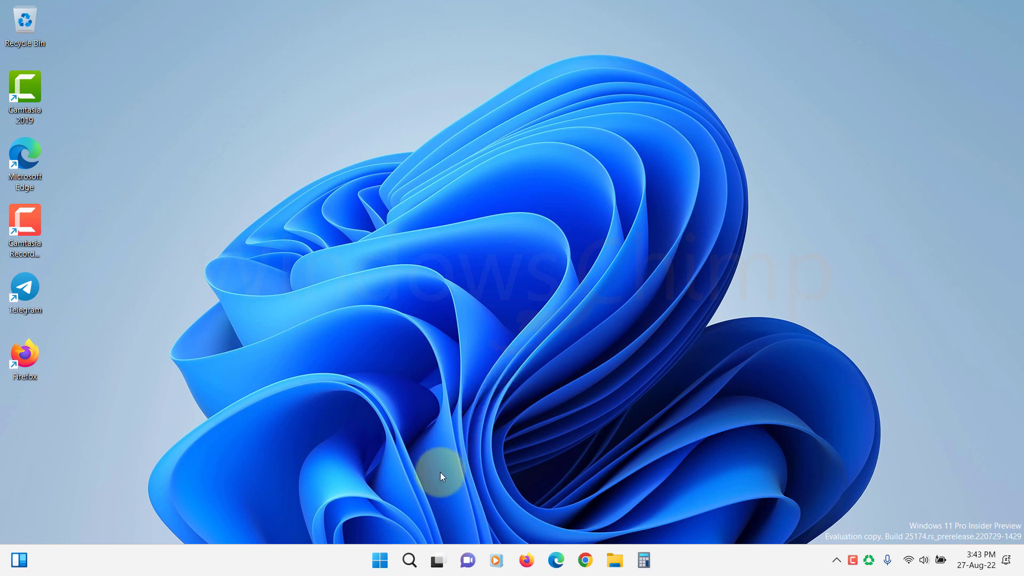
# Step: Restart the Windows Audio service in the Services console
pyautogui.click(380, 559)
pyautogui.write('services')
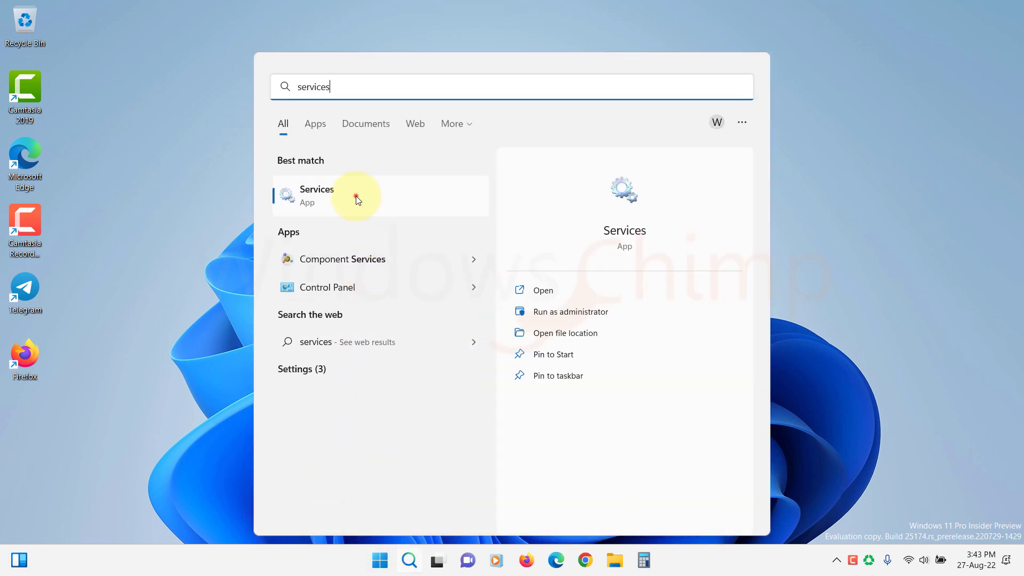
pyautogui.click(356, 196)
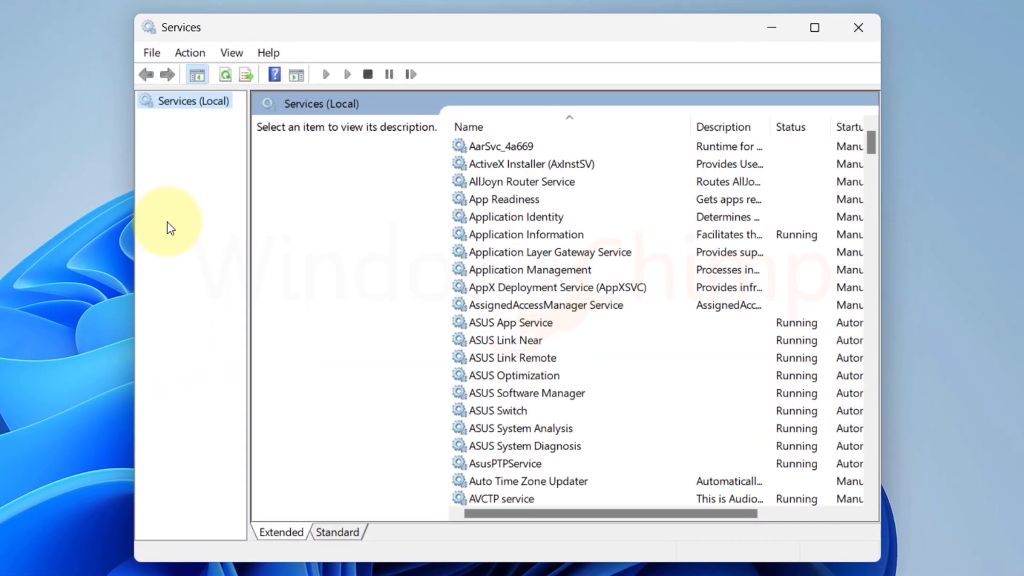
pyautogui.click(506, 234)
pyautogui.press('w')
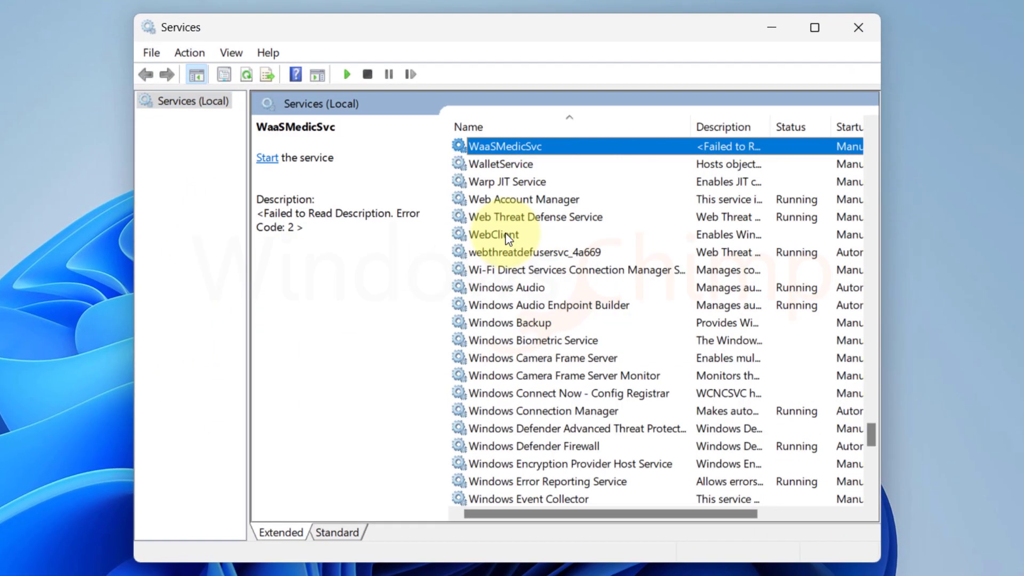
pyautogui.click(551, 288)
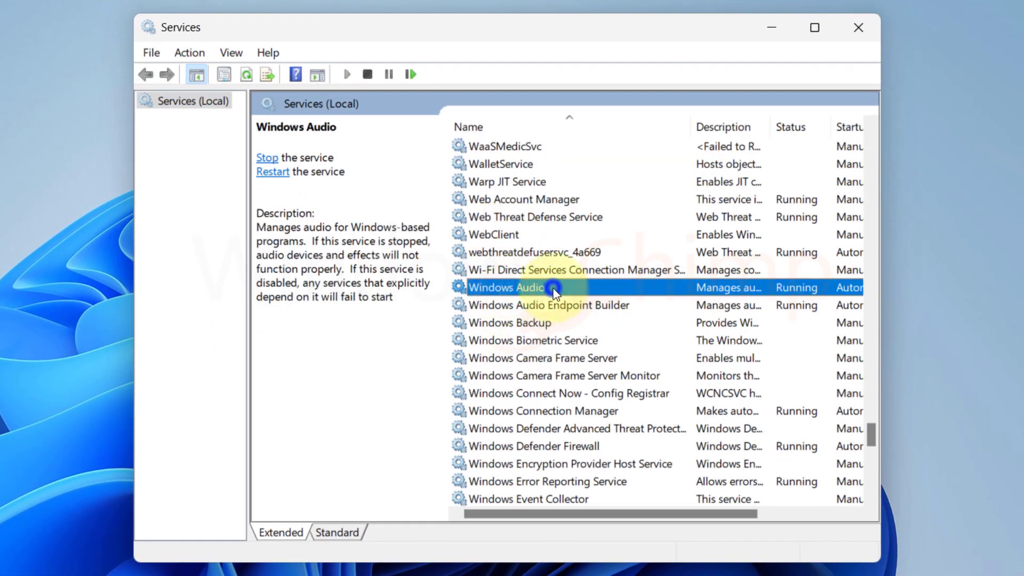
pyautogui.rightClick(554, 290)
pyautogui.click(605, 383)
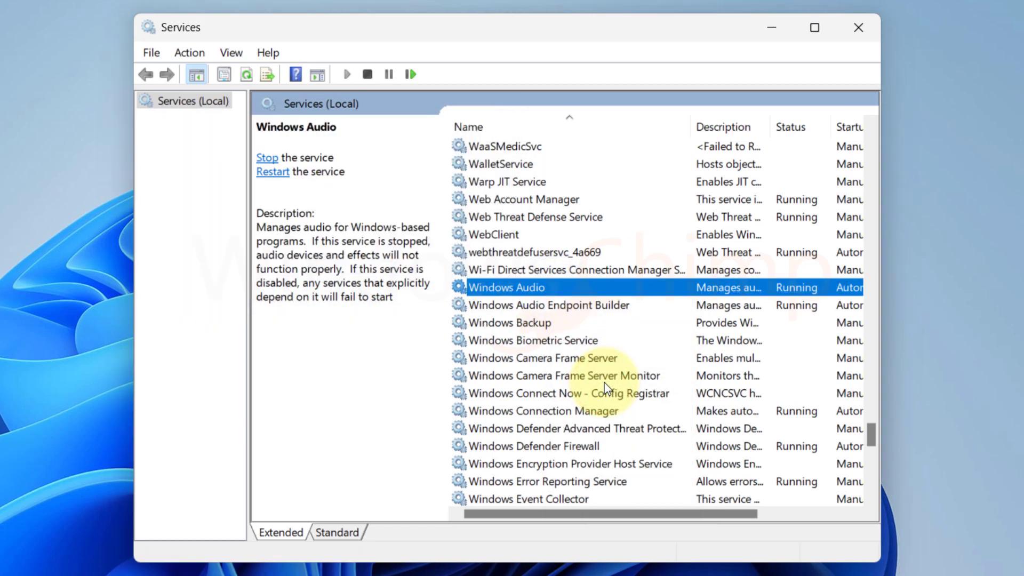
# Step: Restart Windows Audio Endpoint Builder, confirming Windows Audio restarts too
pyautogui.rightClick(555, 307)
pyautogui.click(597, 411)
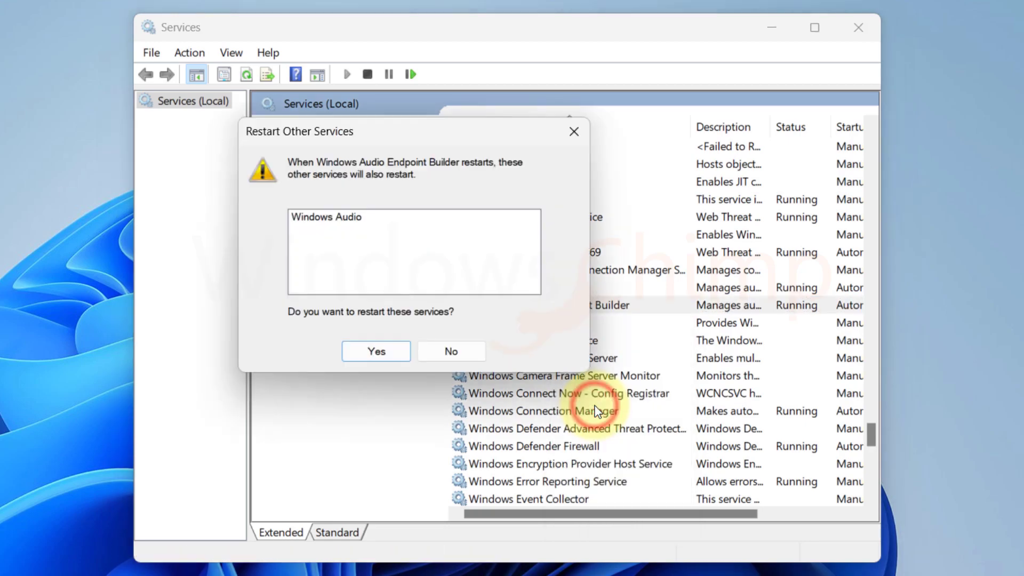
pyautogui.click(362, 353)
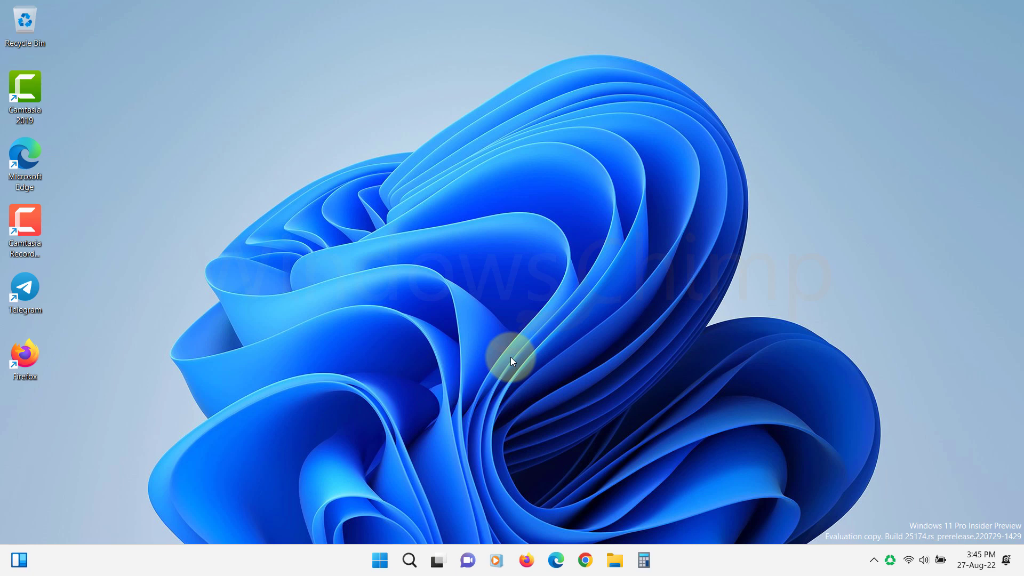
# Step: Start uninstalling update KB5016717 from Windows Update > Update history > Uninstall updates
pyautogui.click(379, 560)
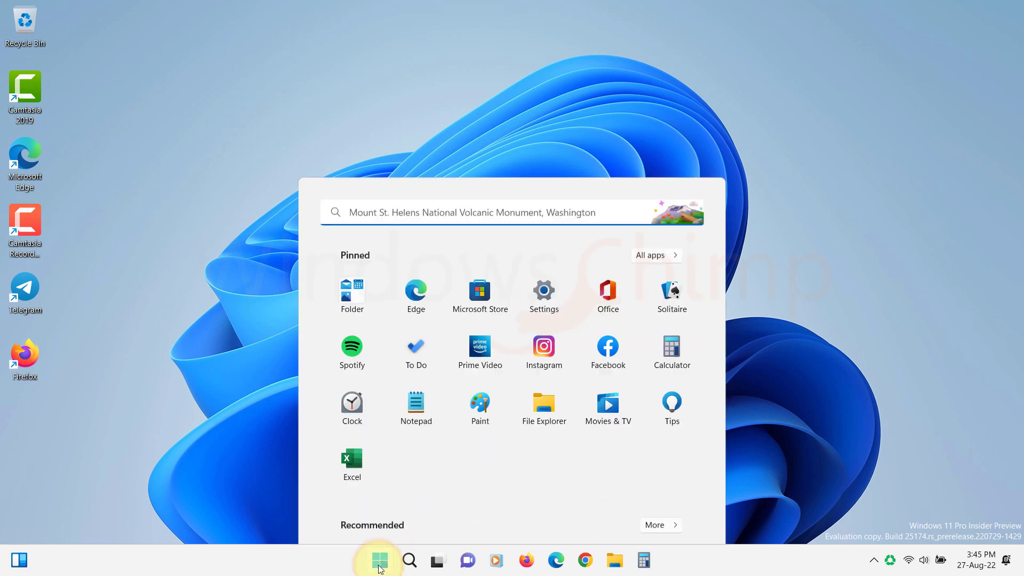
pyautogui.click(555, 158)
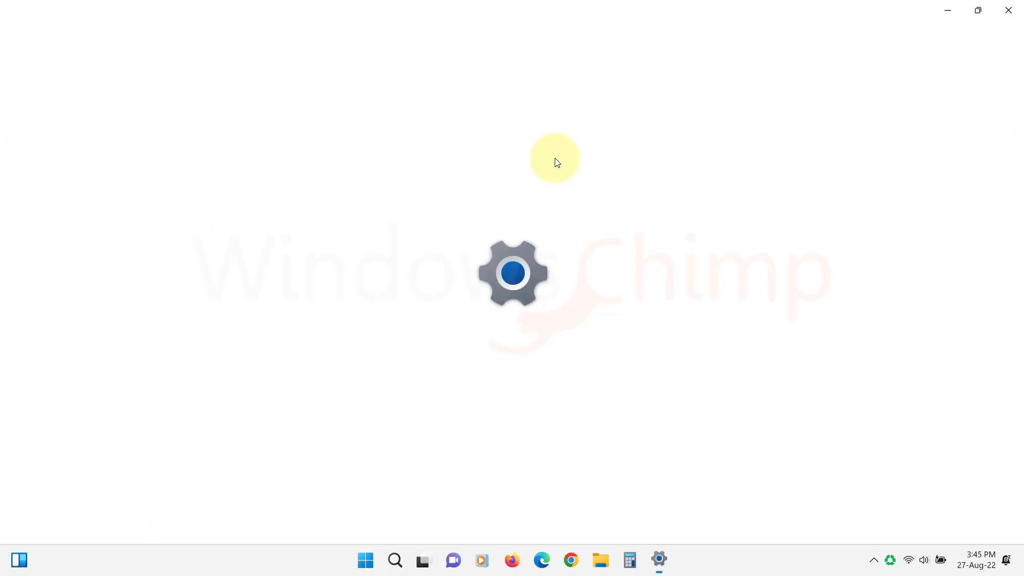
pyautogui.click(131, 407)
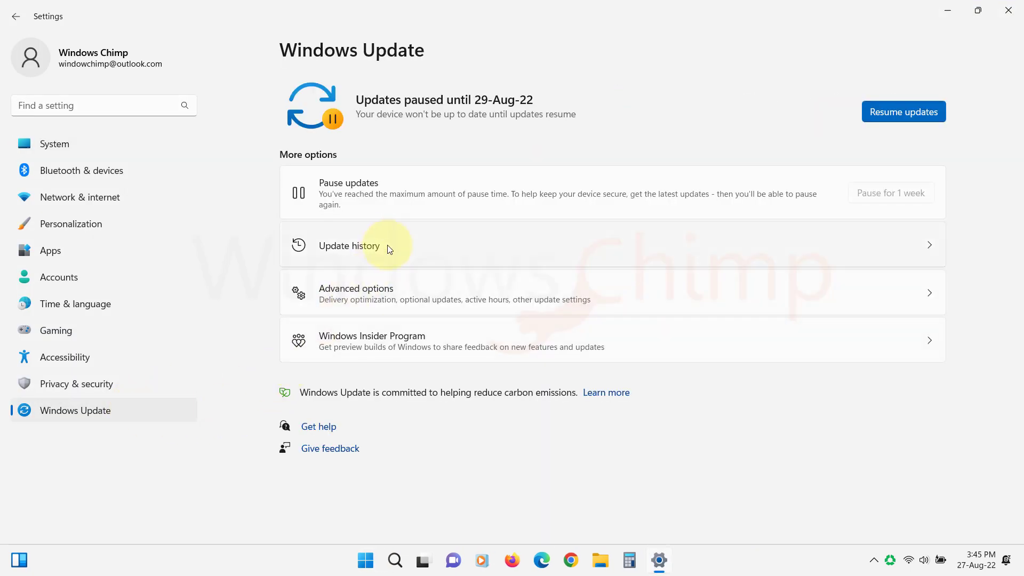
pyautogui.click(398, 249)
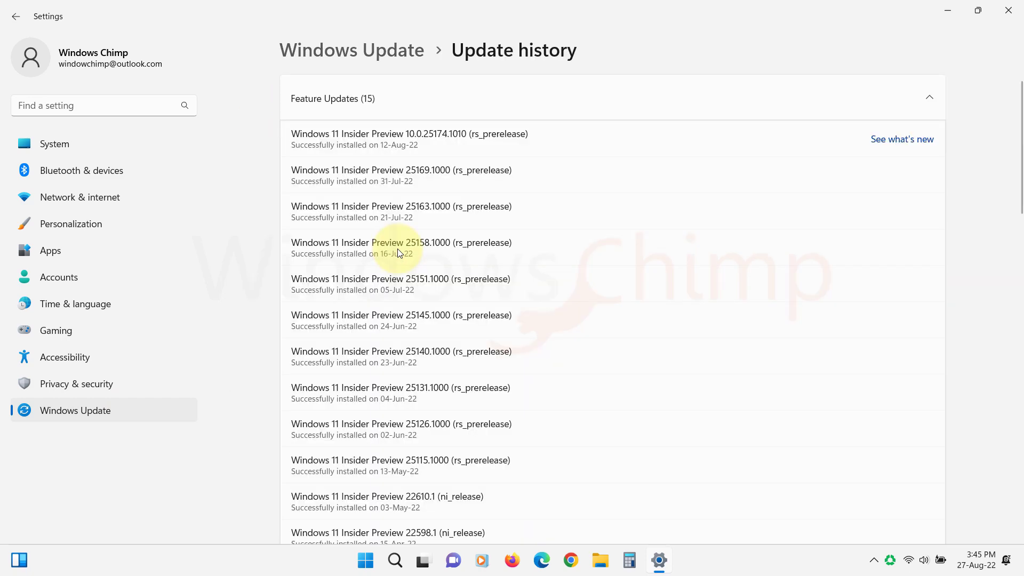
pyautogui.scroll(-10, 399, 268)
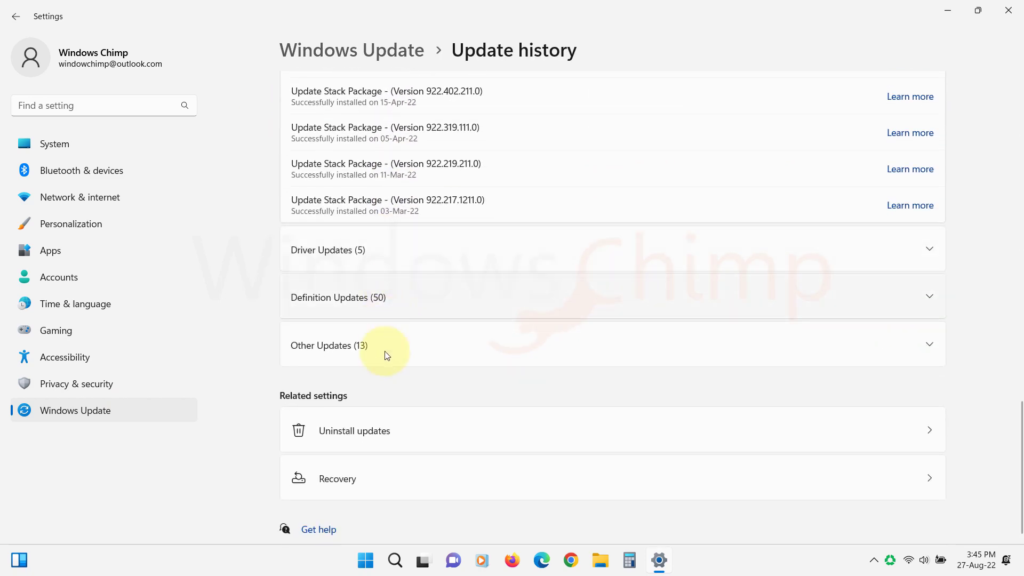
pyautogui.click(400, 438)
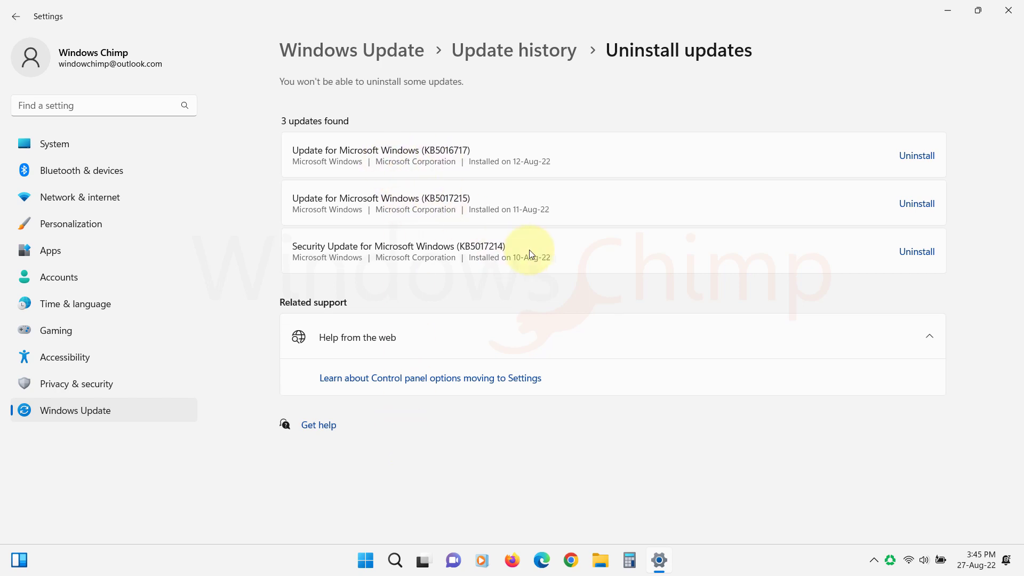
pyautogui.click(915, 161)
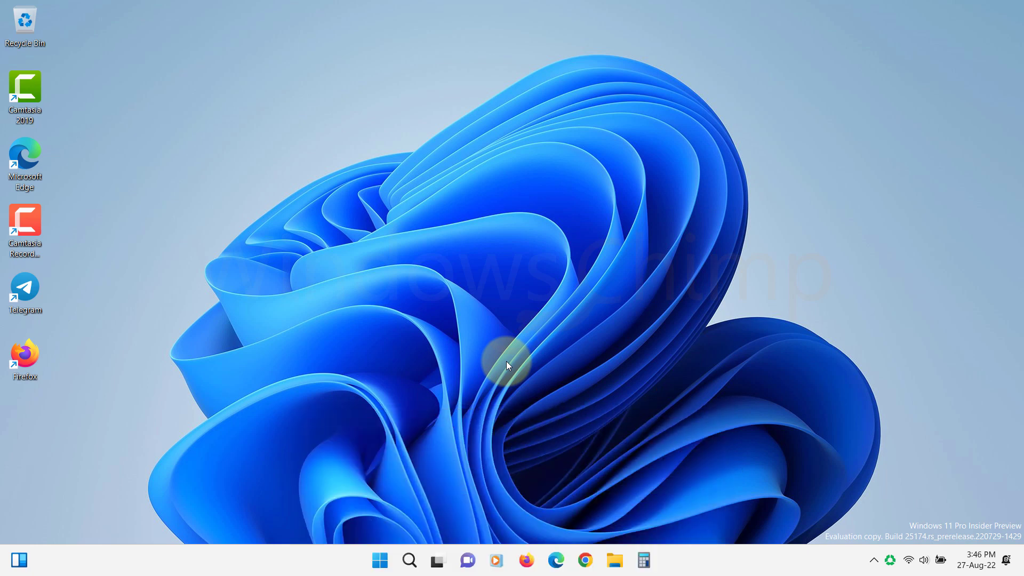
# Step: Launch Command Prompt as administrator, approve the UAC prompt, and centre the window
pyautogui.click(385, 561)
pyautogui.write('cmd')
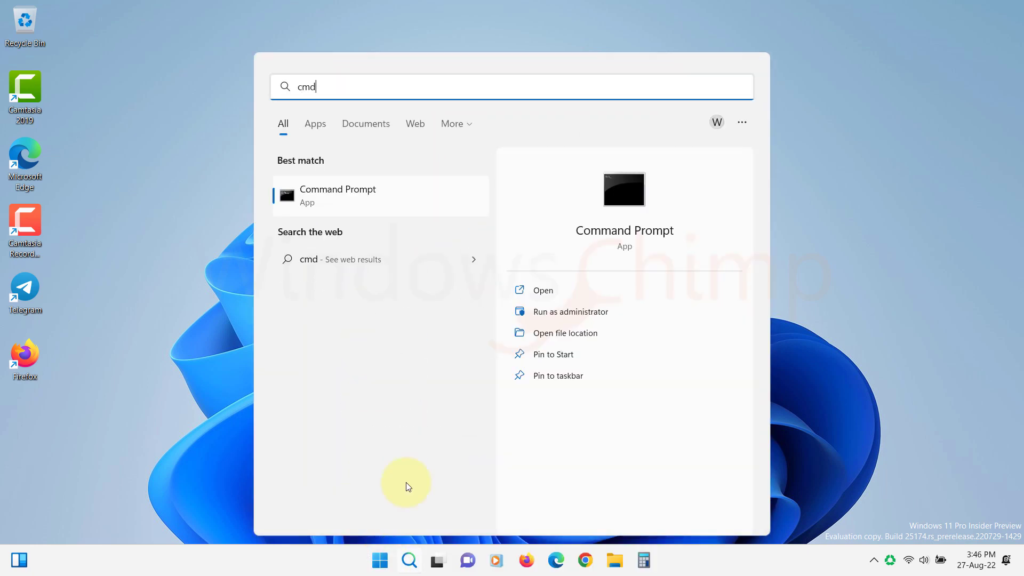
pyautogui.rightClick(350, 197)
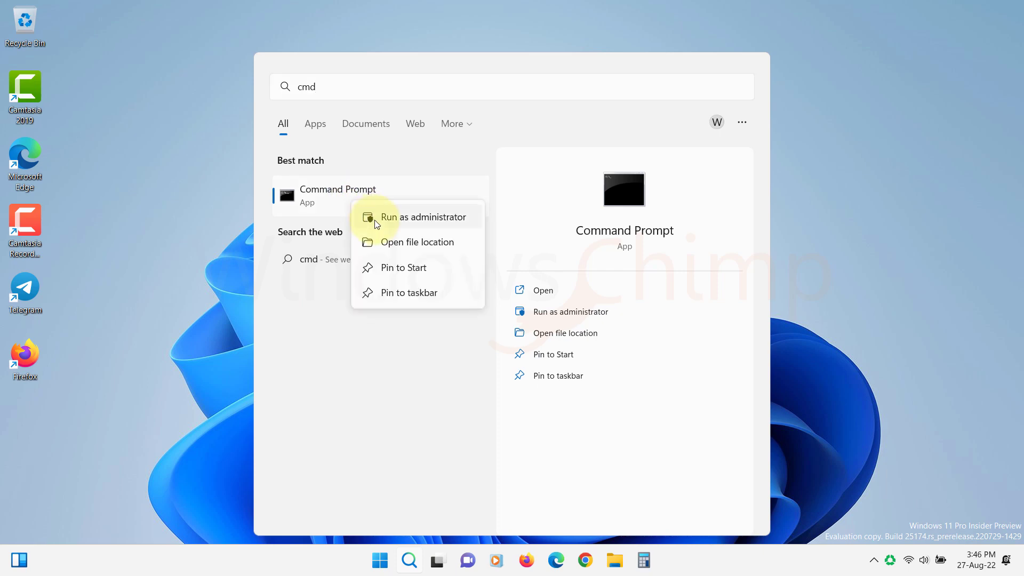
pyautogui.click(377, 223)
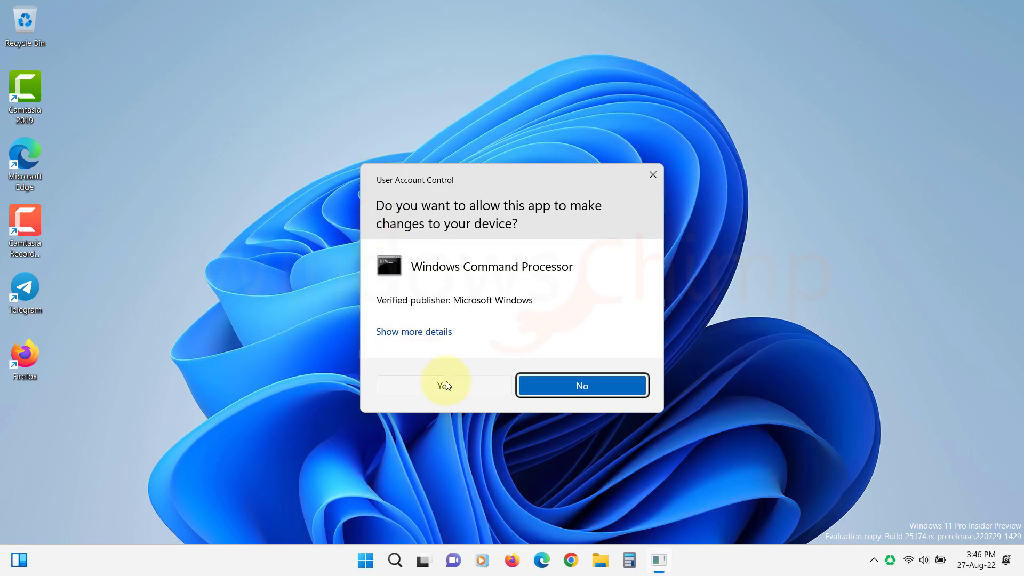
pyautogui.click(445, 386)
pyautogui.moveTo(313, 33); pyautogui.dragTo(480, 80)
pyautogui.write('sfc /')
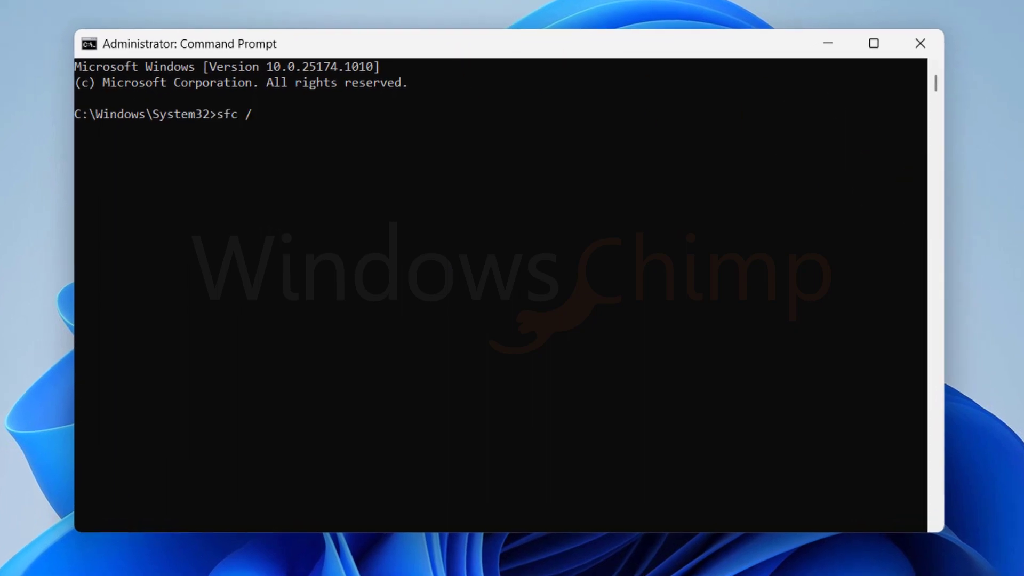
# Step: Run sfc /scannow to start the system file check
pyautogui.write('scannow')
pyautogui.press('Return')
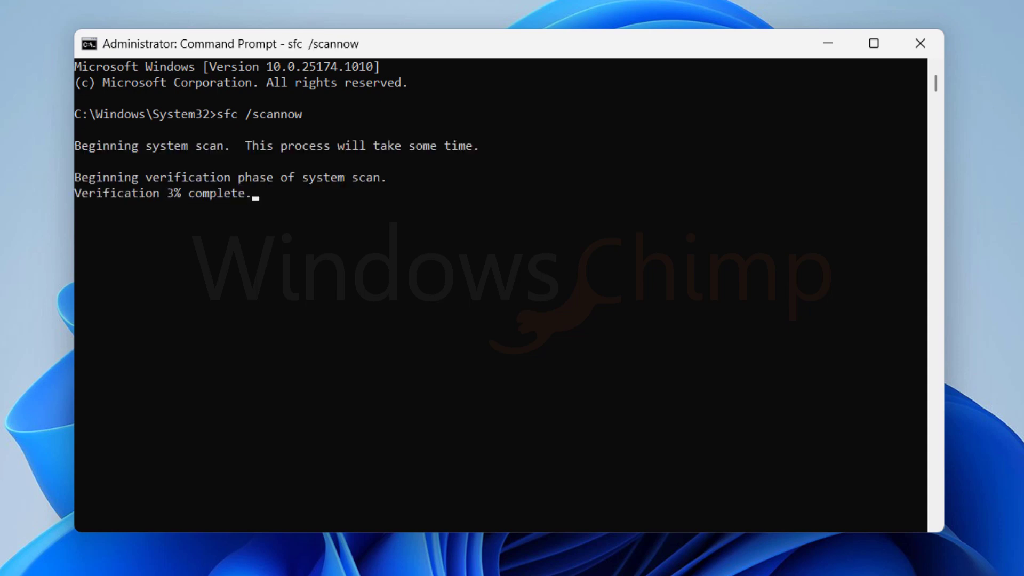
# Step: Run dism /Online /Cleanup-image /RestoreHealth to repair the Windows image
pyautogui.write('dism /')
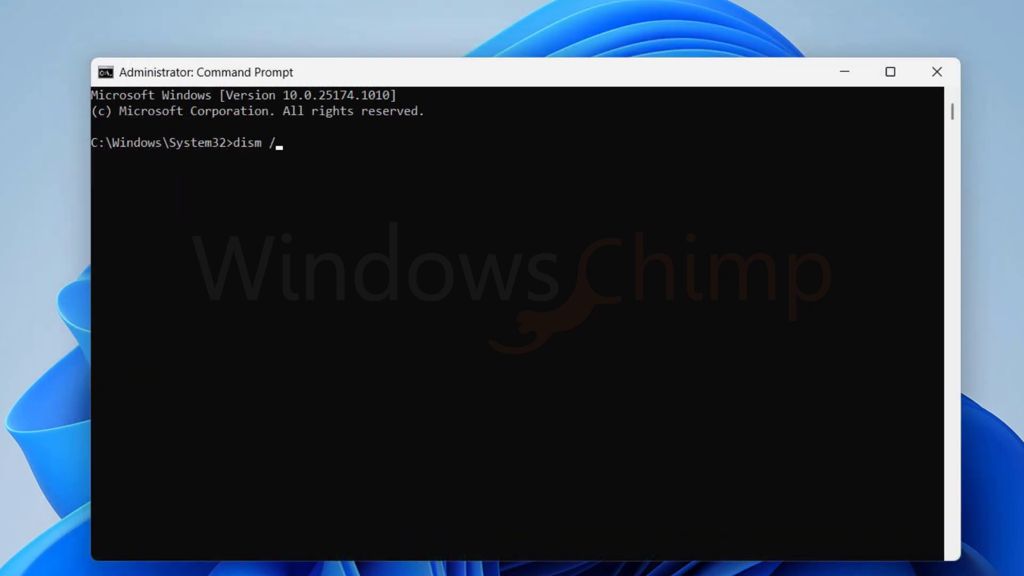
pyautogui.write('Online /')
pyautogui.write('Cleanup-')
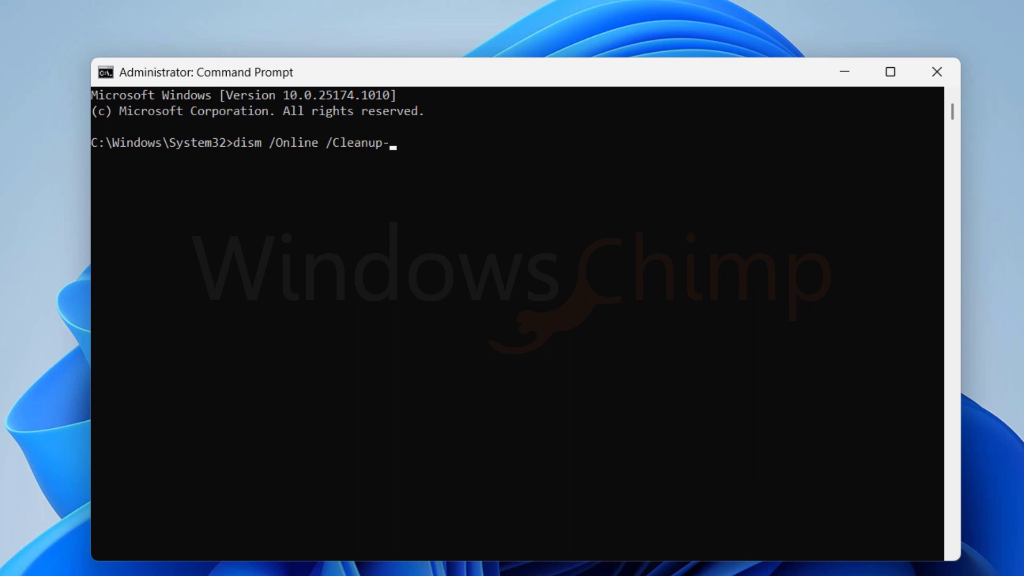
pyautogui.write('image /R')
pyautogui.write('estoreHealth')
pyautogui.press('Return')
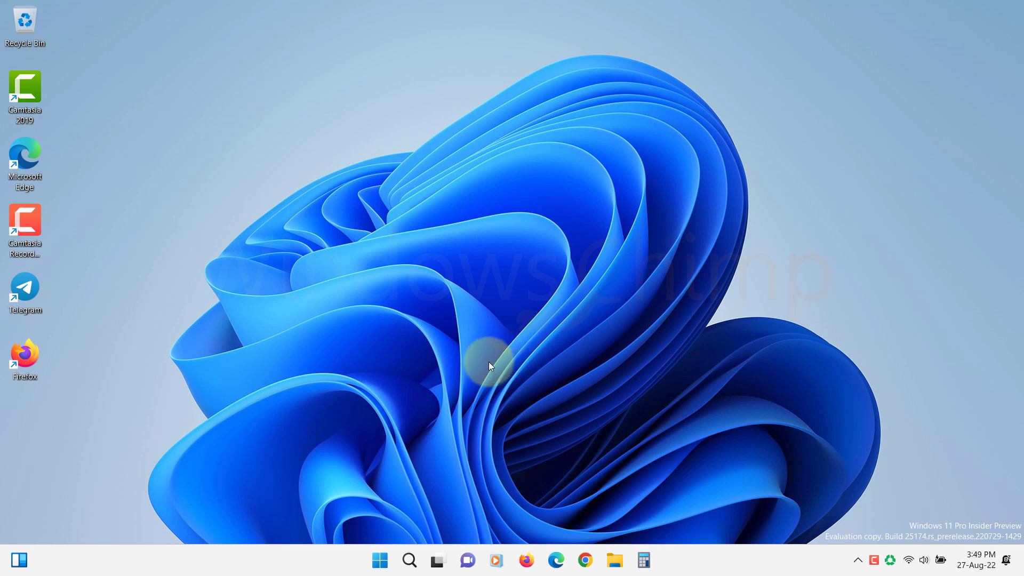
# Step: Right-click the Start button to bring up the Win+X system tools menu
pyautogui.rightClick(376, 558)
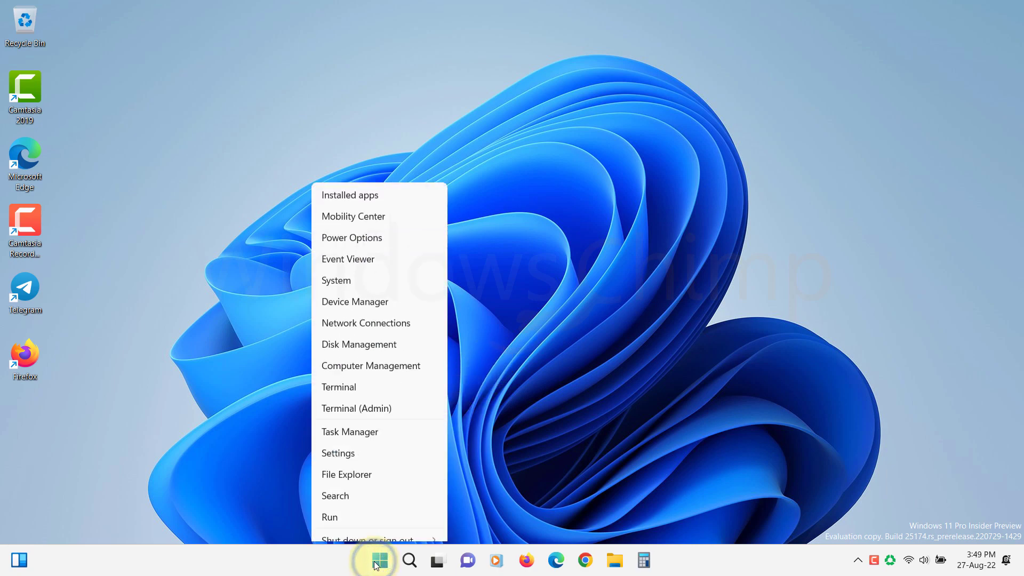
# Step: Launch Task Manager and restart the Windows Explorer process
pyautogui.click(347, 400)
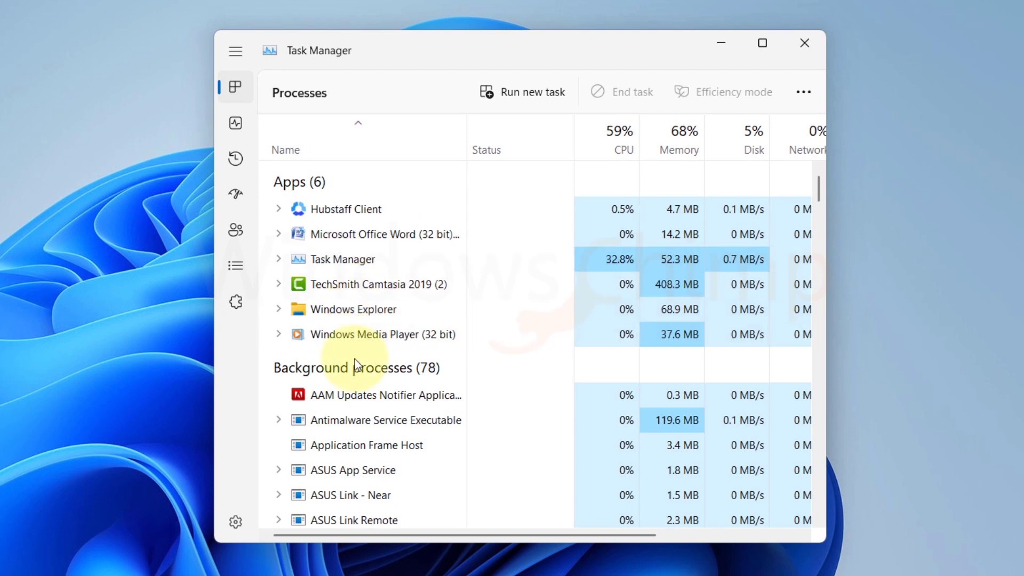
pyautogui.click(365, 312)
pyautogui.rightClick(366, 308)
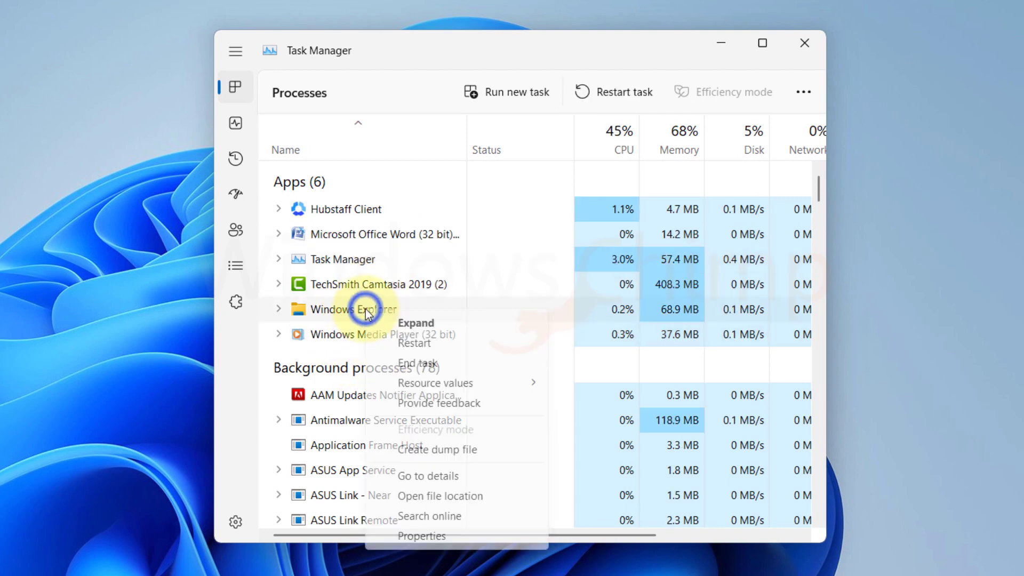
pyautogui.click(406, 342)
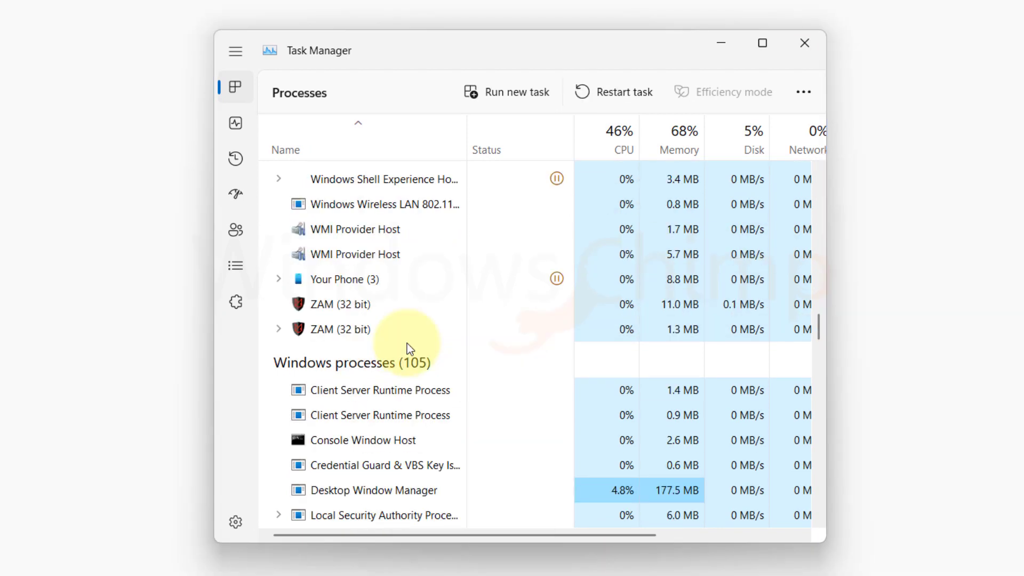